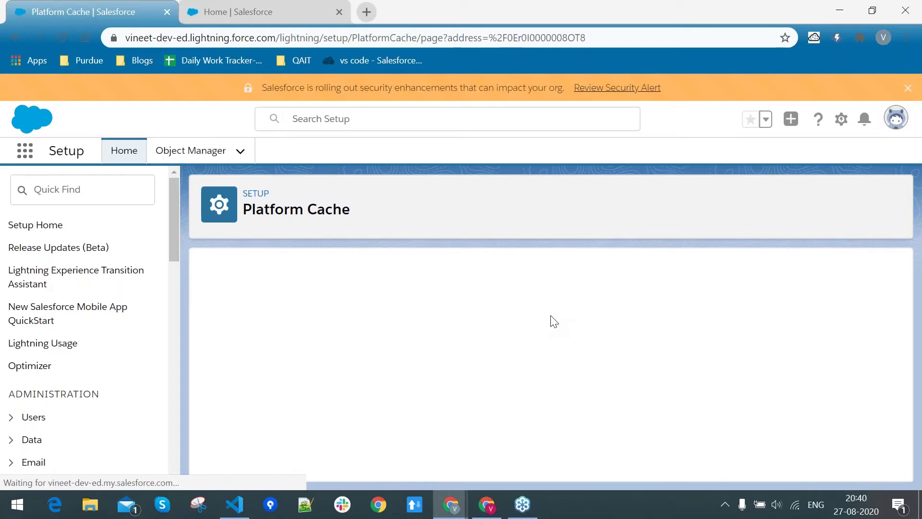
- Recalculate the ObjectData partition's usage, and switch to Visual Studio Code to review the getObjectNamesbySOQL import in showObjectNames.js
click(842, 374)
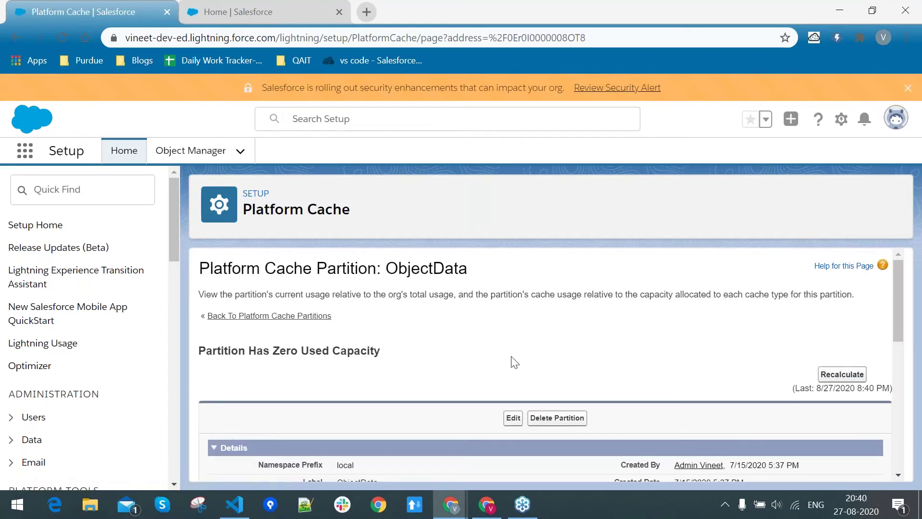
key(alt+Tab)
key(alt+Tab)
key(alt+Tab)
key(alt+Tab)
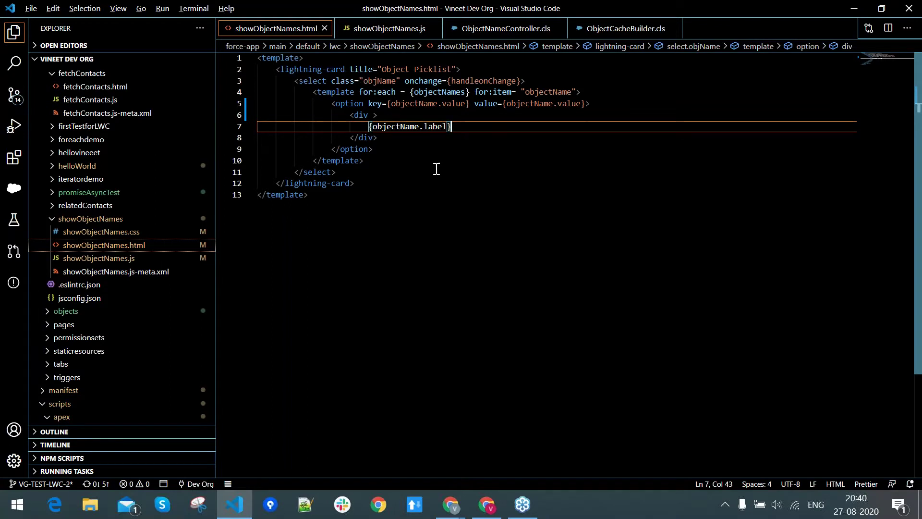
key(alt+Tab)
key(alt+Tab)
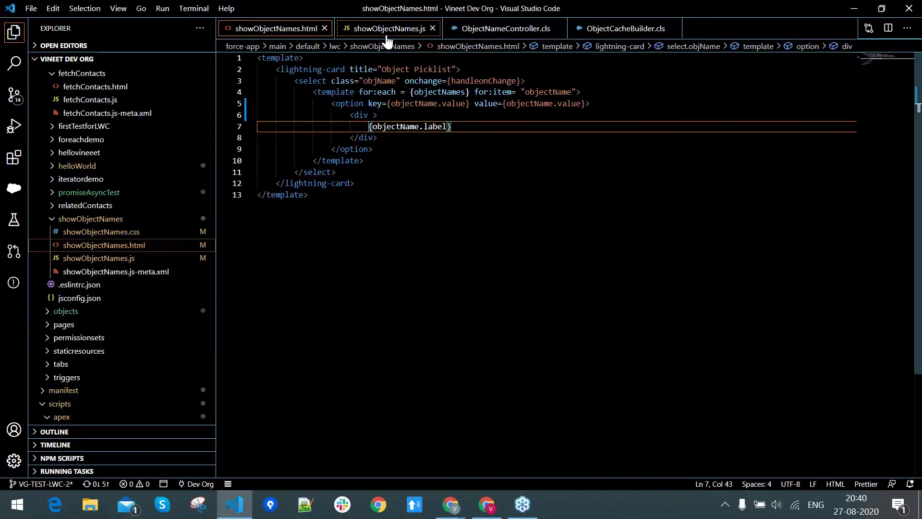
key(ctrl+Tab)
click(326, 92)
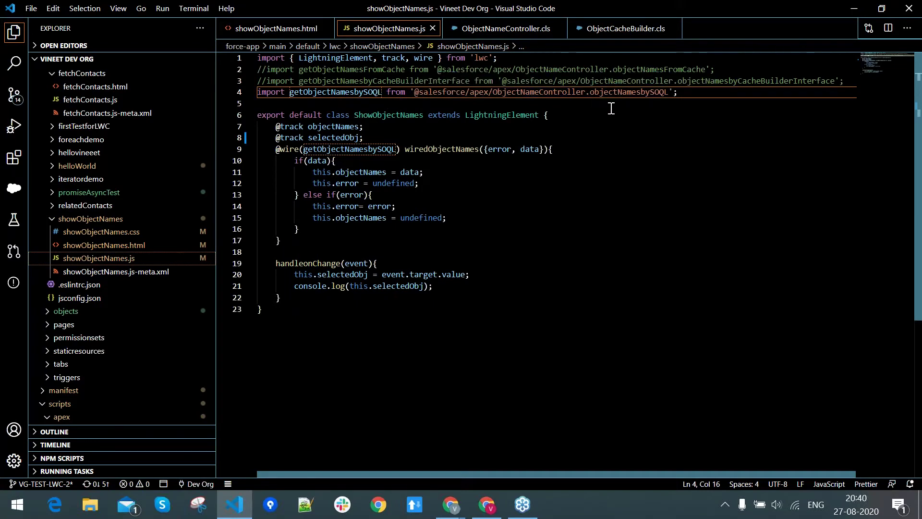
- Switch to Chrome, reload the Sales home page, and view the Object Picklist's options
key(alt+Tab)
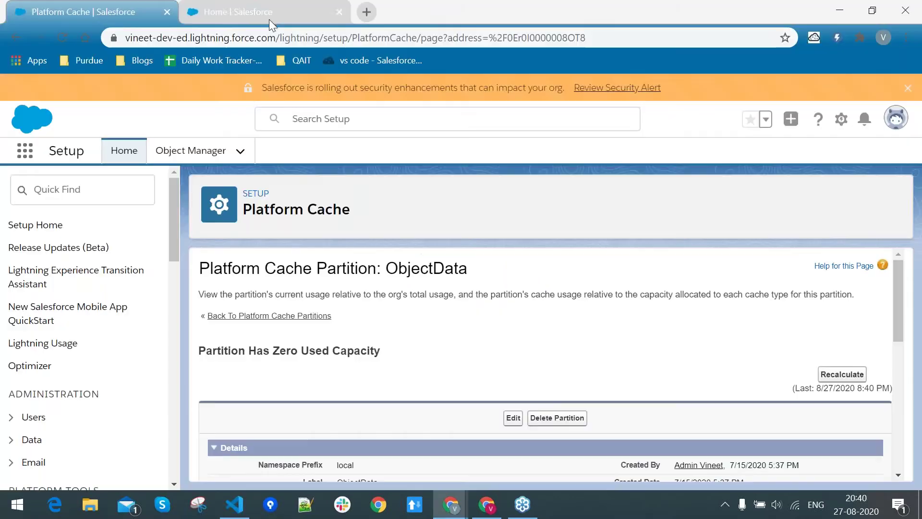
click(266, 13)
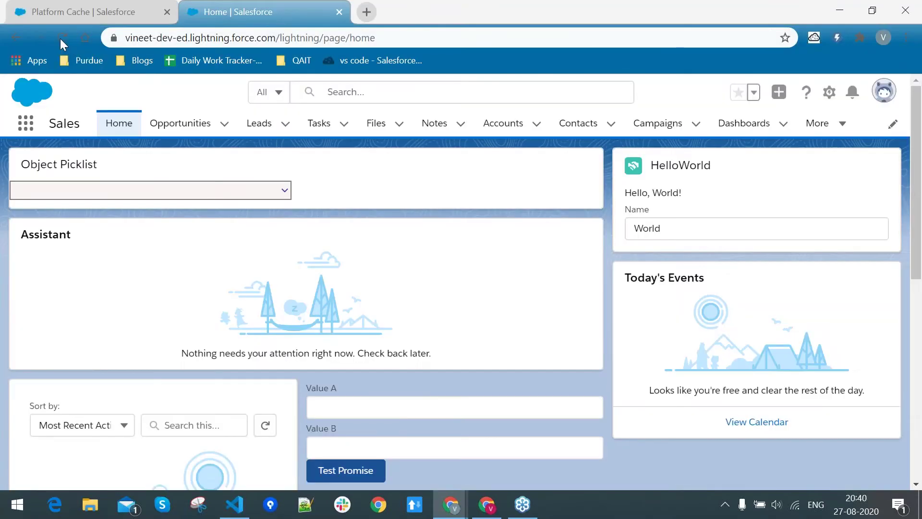
click(61, 37)
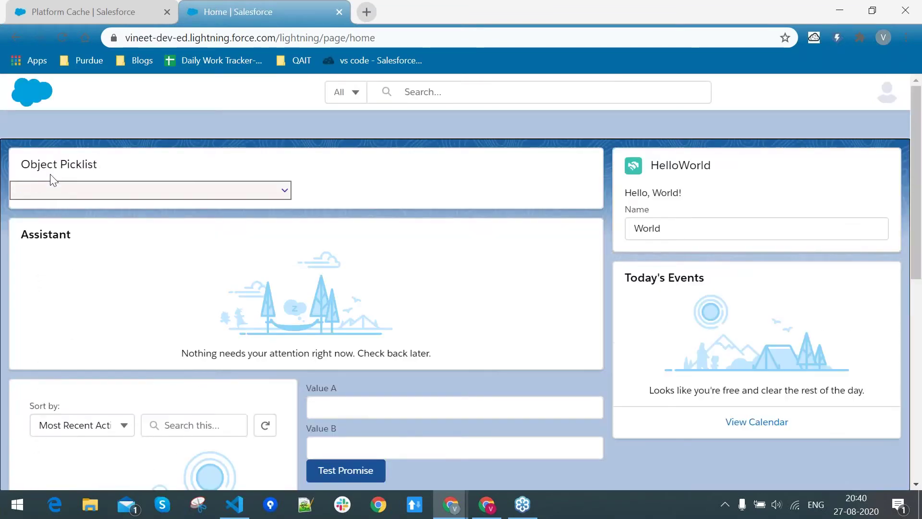
click(172, 183)
click(172, 183)
click(128, 192)
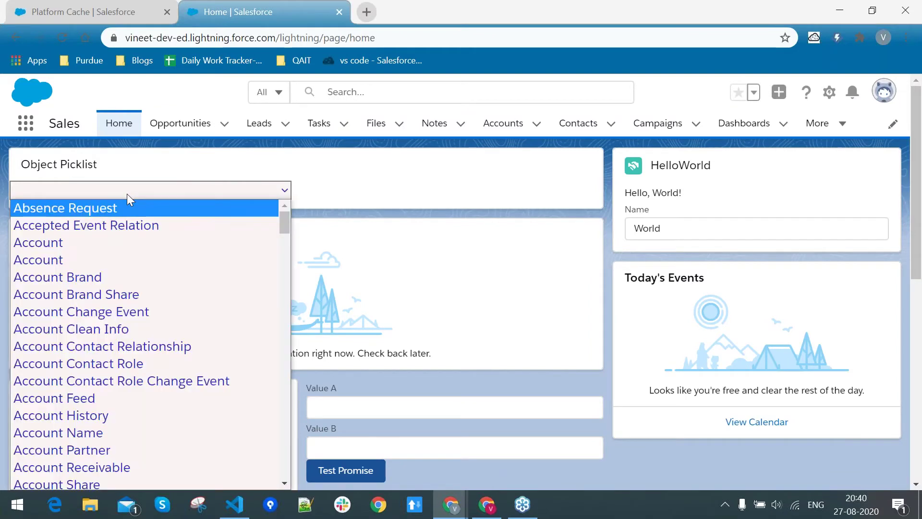
click(353, 185)
- Switch to the Developer Console, open the newest /aura log, and show the Stack Tree panel beside the execution log
key(alt+Tab)
key(alt+Tab)
key(alt+Tab)
key(alt+Tab)
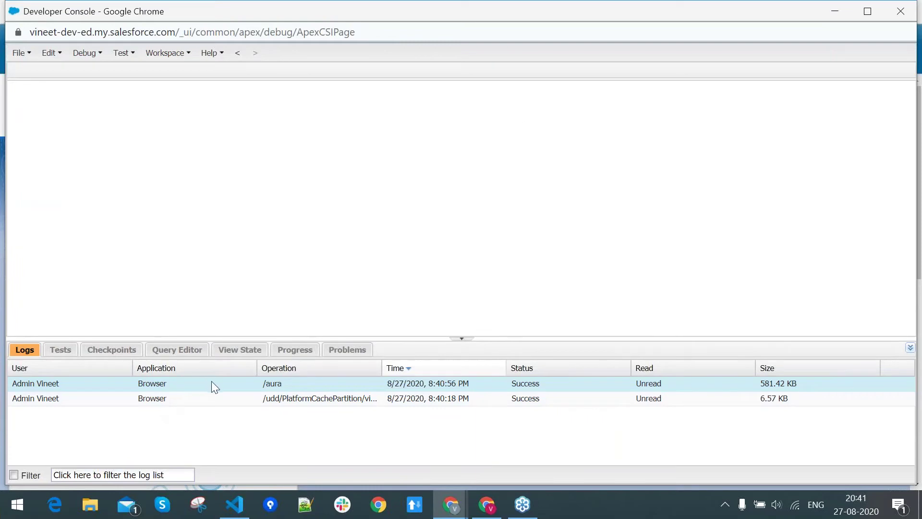
double_click(211, 382)
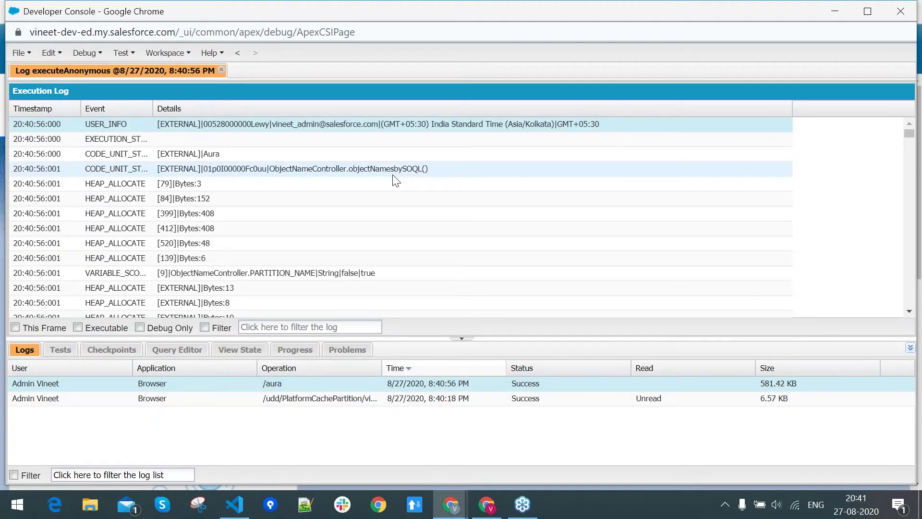
key(ctrl+p)
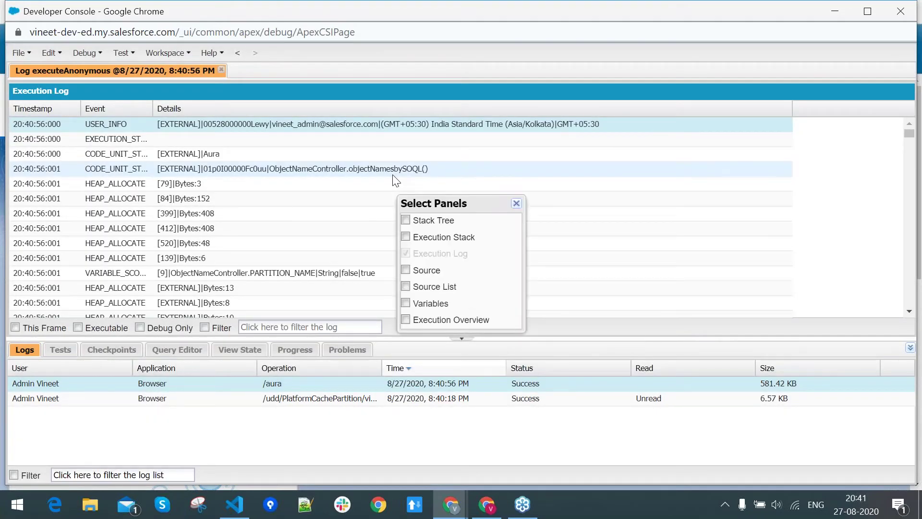
click(405, 220)
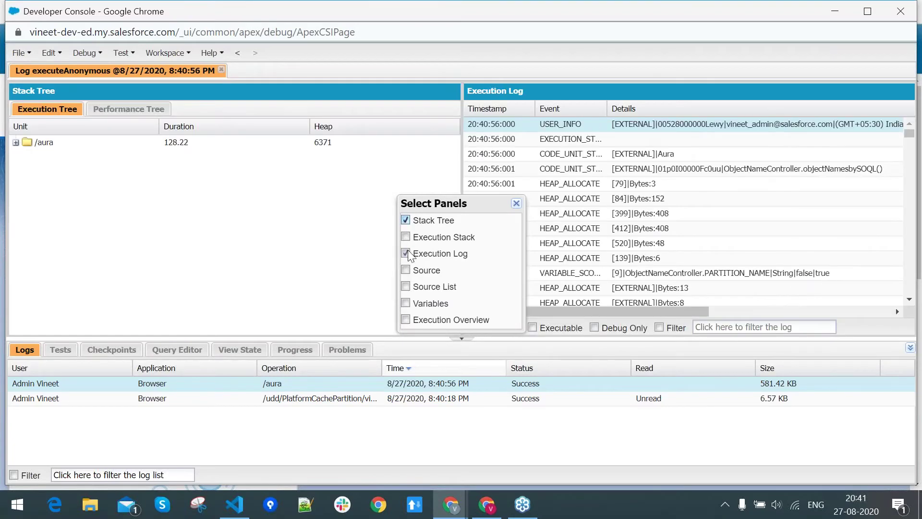
click(516, 204)
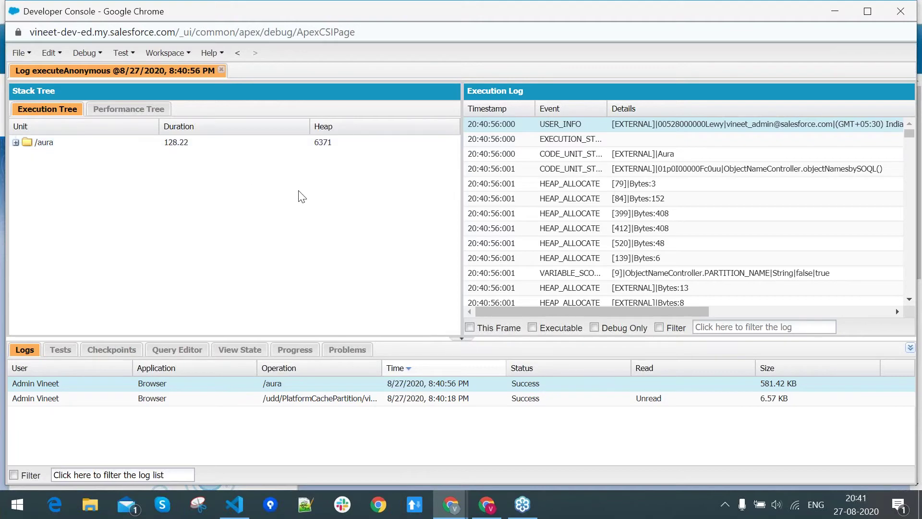
- In showObjectNames.js in Visual Studio Code, comment out the getObjectNamesbySOQL import and uncomment the getObjectNamesFromCache import
key(alt+Tab)
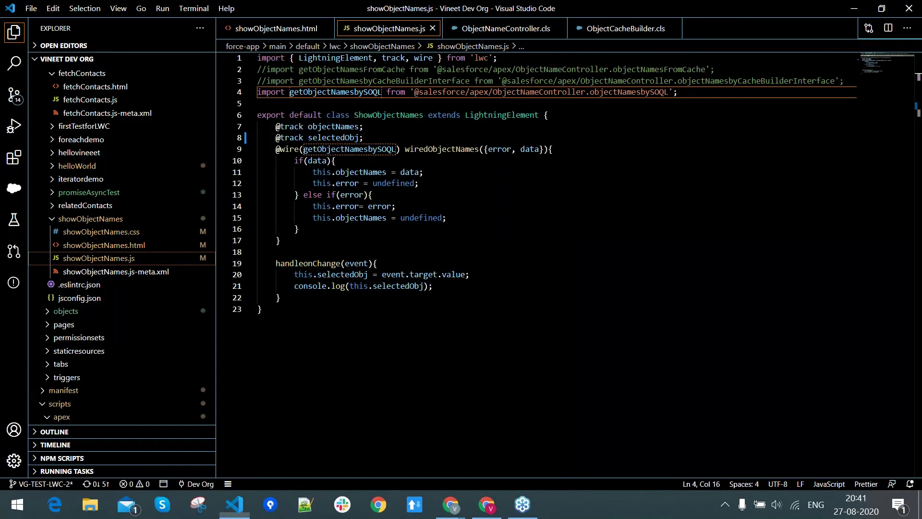
click(260, 93)
text(//)
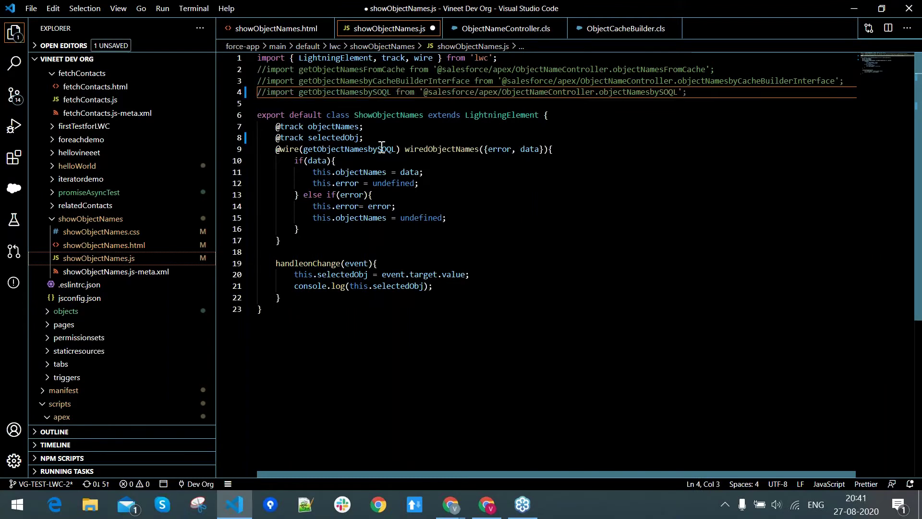
click(267, 70)
key(BackSpace)
key(BackSpace)
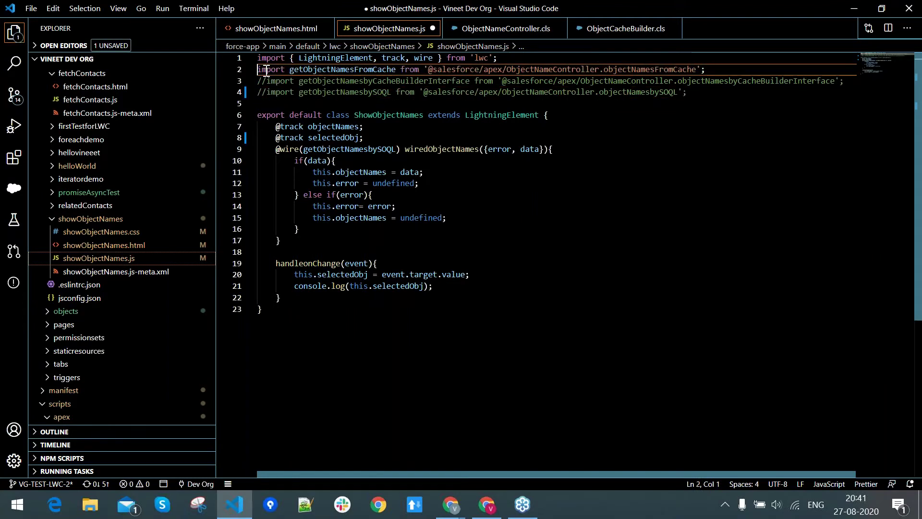
double_click(323, 69)
key(ctrl+c)
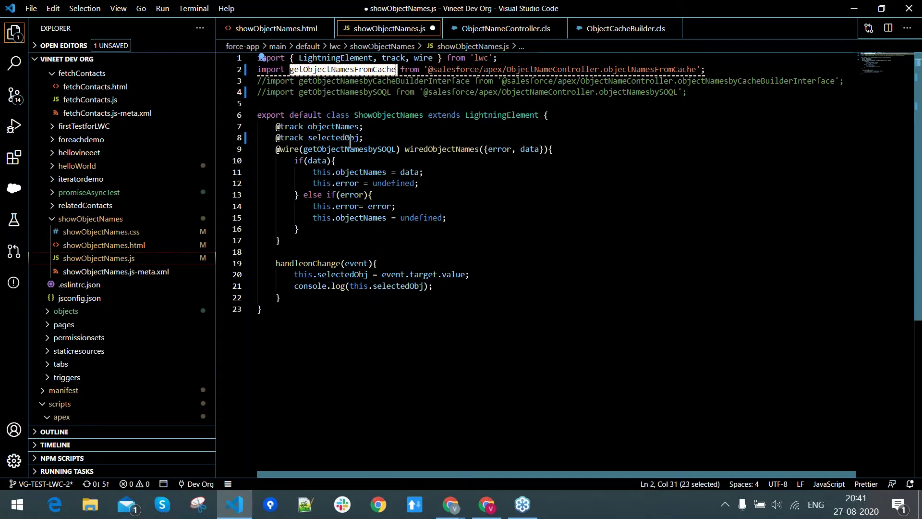
double_click(355, 150)
key(ctrl+v)
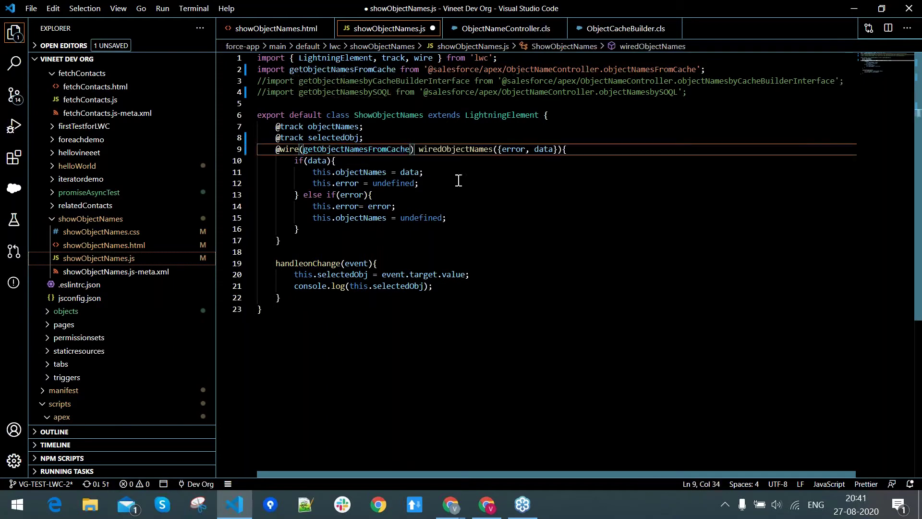
key(ctrl+s)
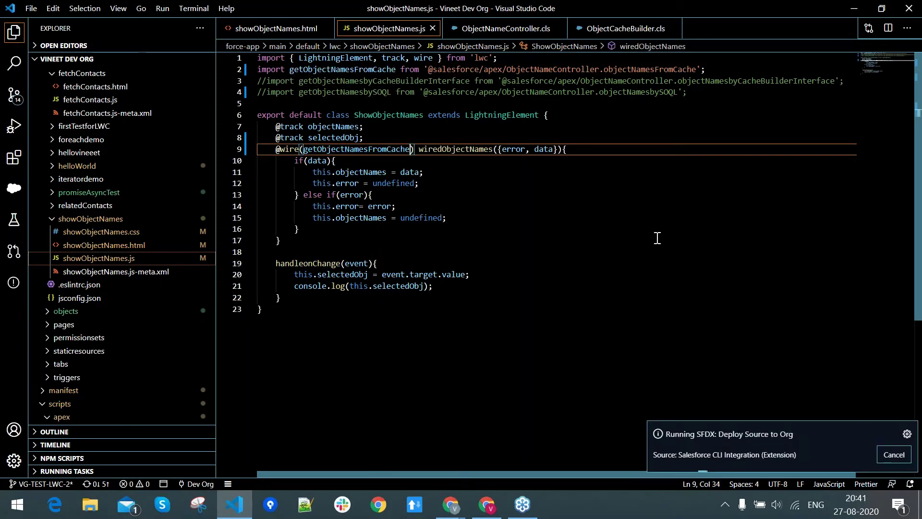
key(alt+Tab)
key(alt+Tab)
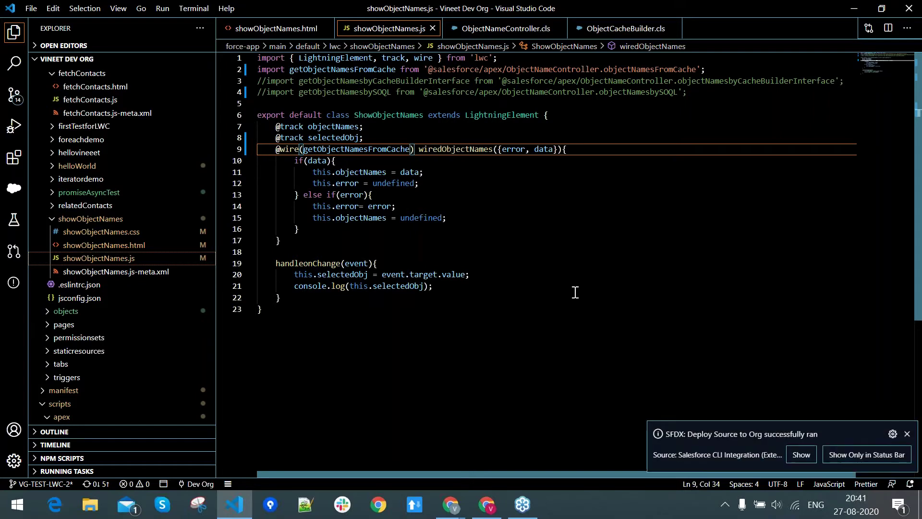
- Return to the Sales home page in Chrome, reload it, and view the options in the Object Picklist again
key(alt+Tab)
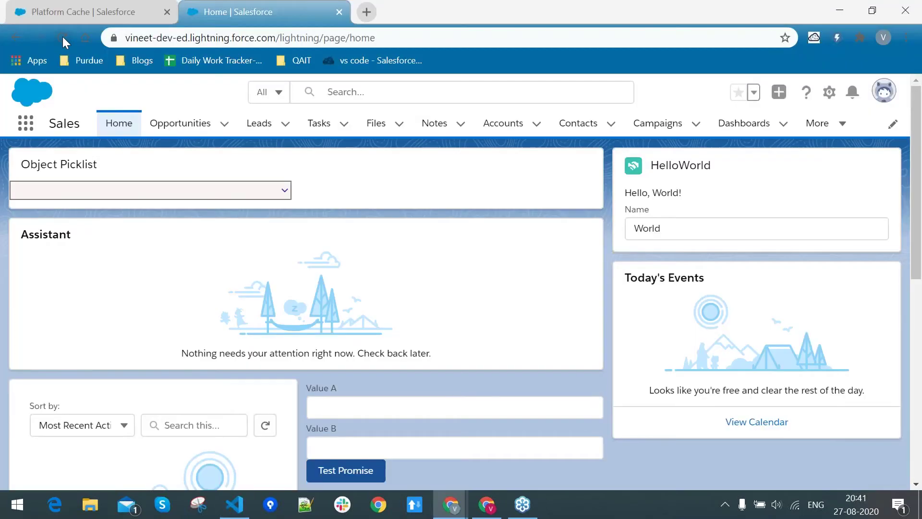
click(62, 37)
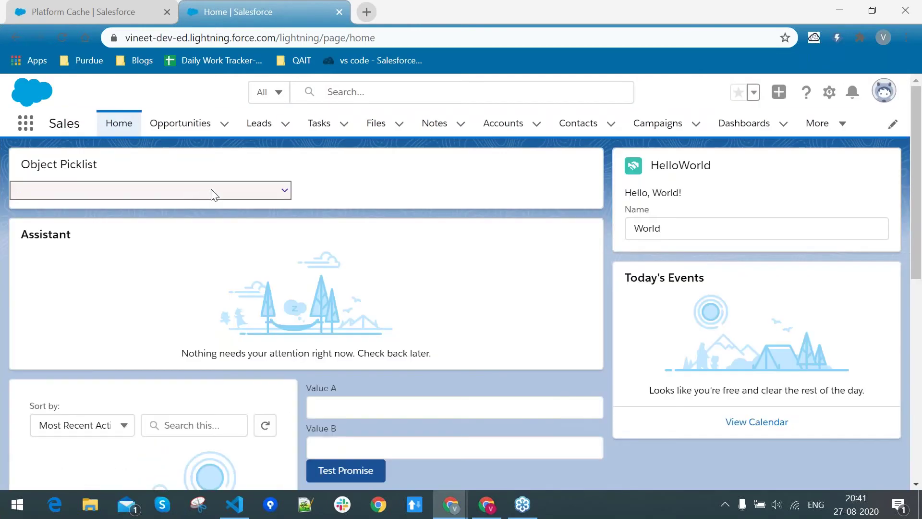
click(211, 190)
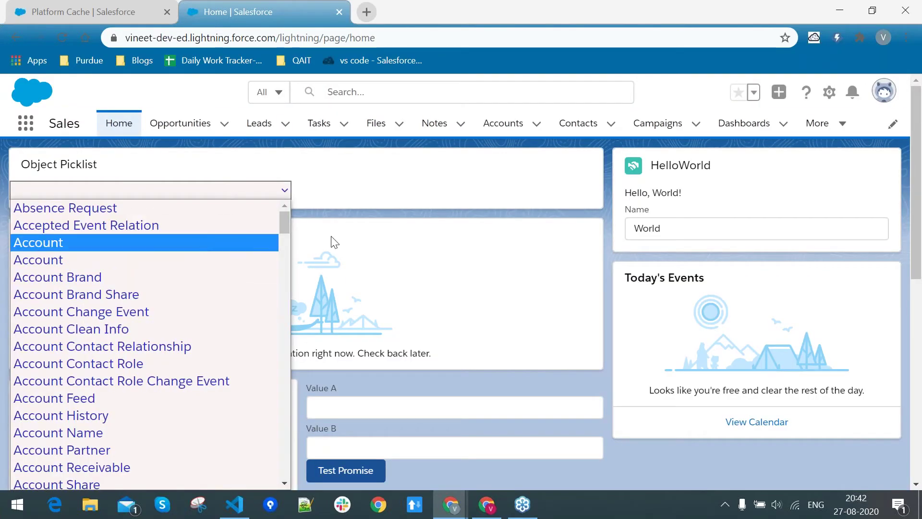
click(412, 196)
- Switch to the Developer Console and open the newest /aura log to see which Apex method was called
key(alt+Tab)
key(Tab)
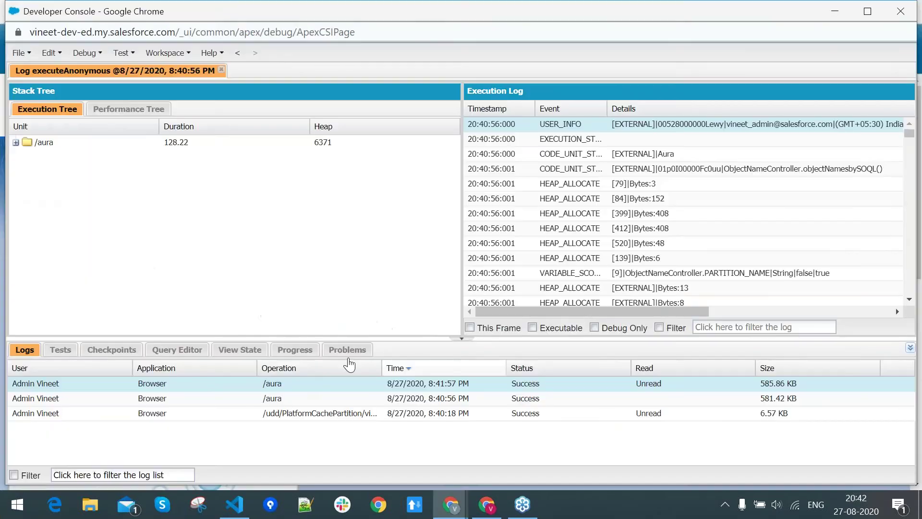
double_click(311, 382)
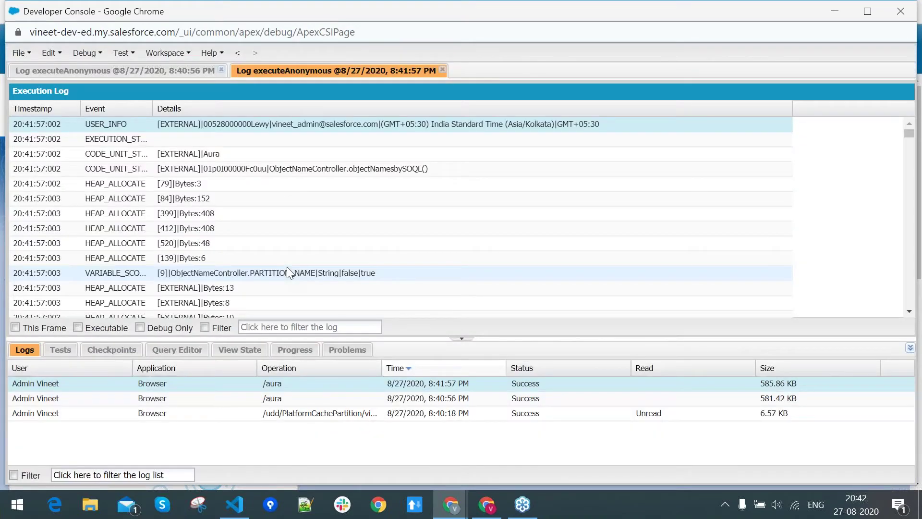
- Recalculate the ObjectData partition's usage twice on the Platform Cache page in Chrome, and check the Developer Console's log list
key(alt+Tab)
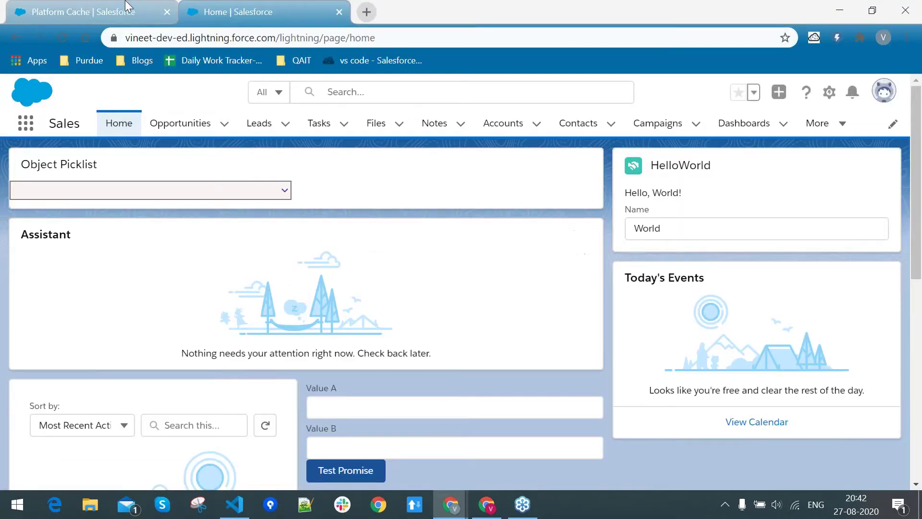
click(127, 6)
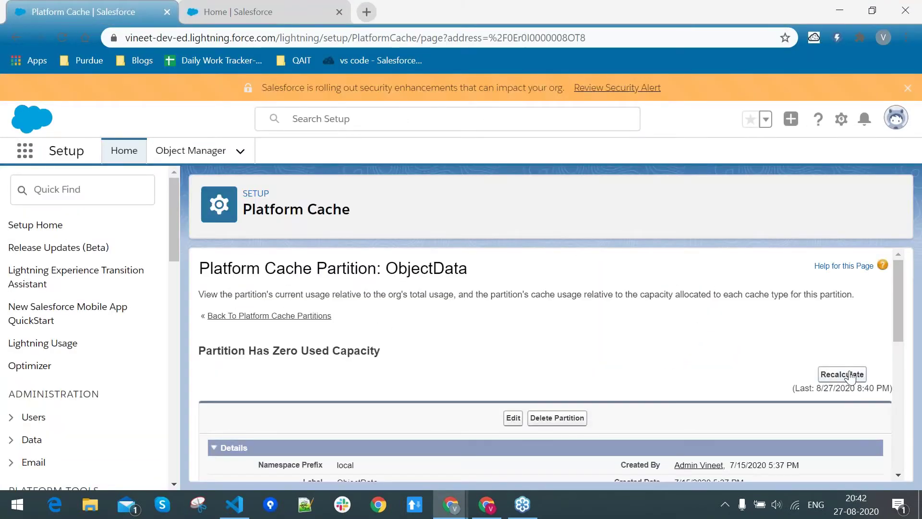
click(851, 377)
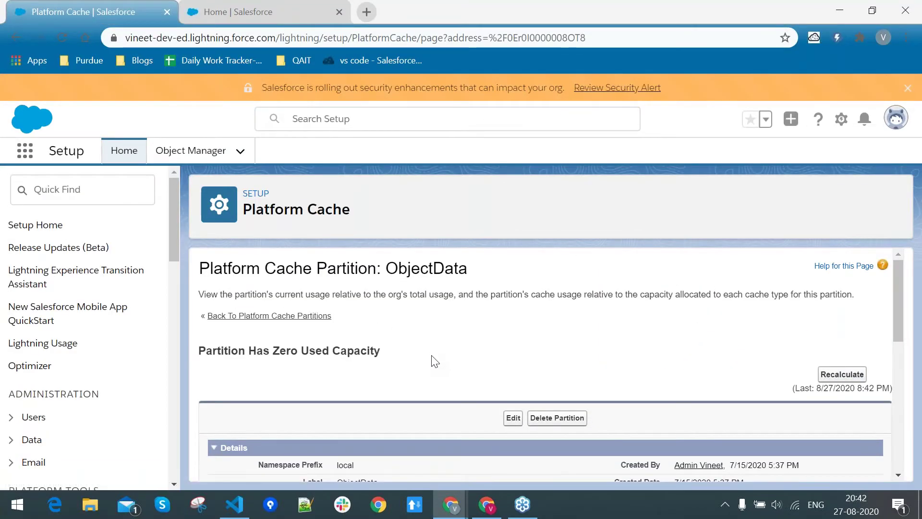
click(838, 380)
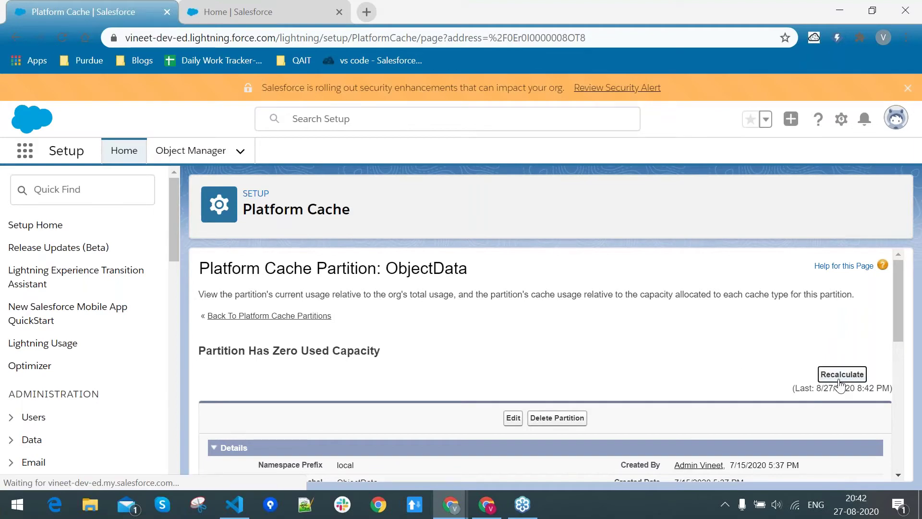
key(alt+Tab)
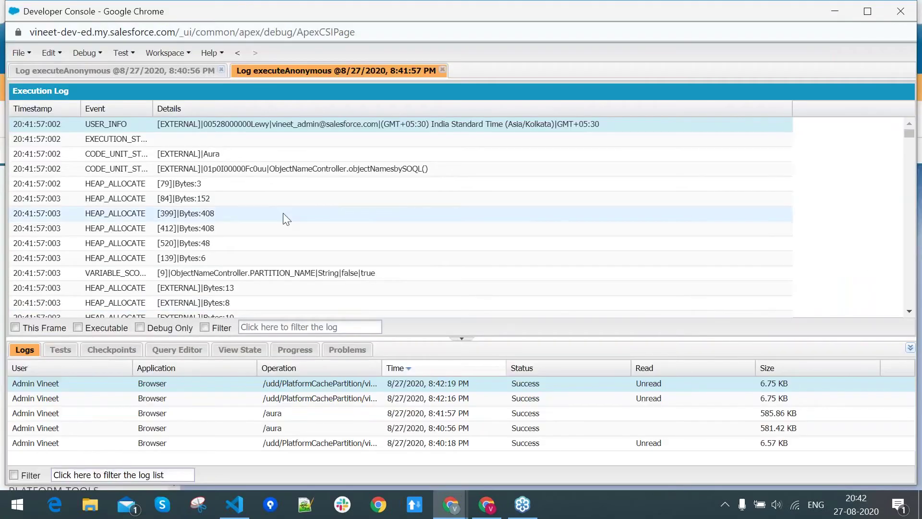
key(alt+Tab)
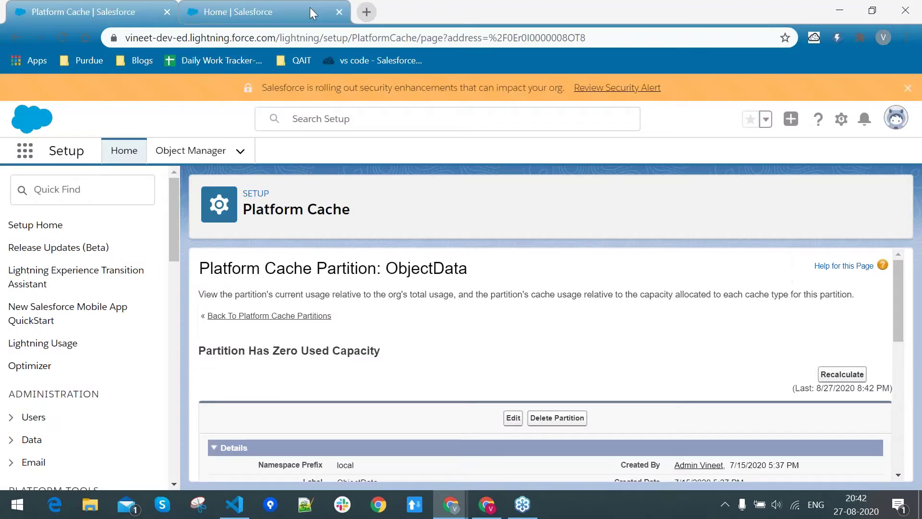
- Reload the Sales home page once more, then recalculate the ObjectData partition's usage and view its usage gauges
key(ctrl+Tab)
click(64, 43)
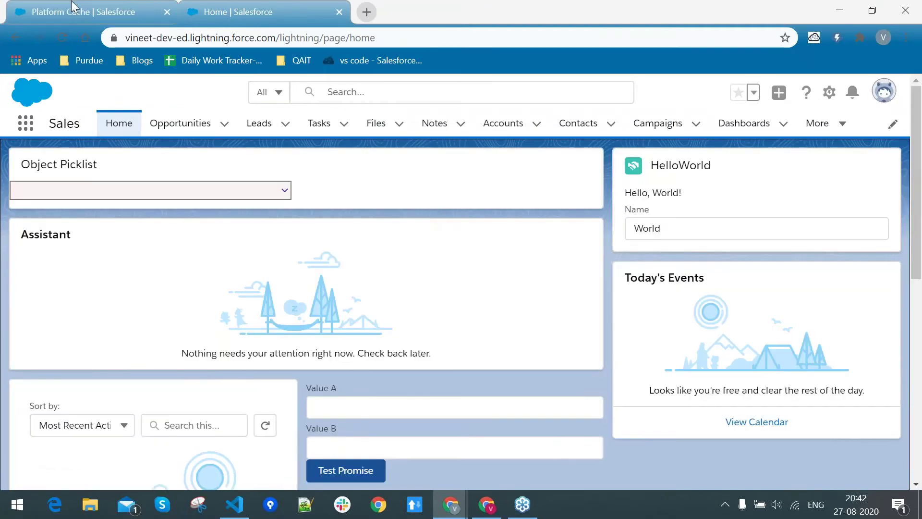
click(72, 7)
click(842, 374)
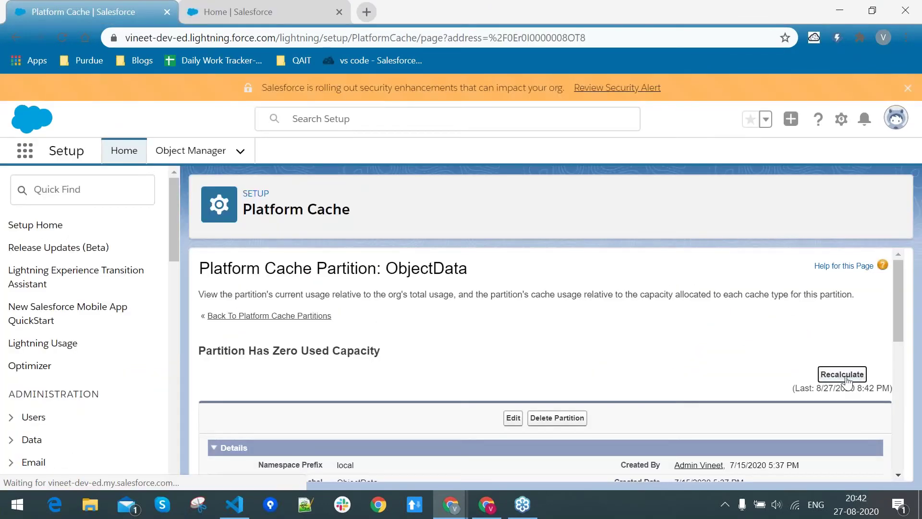
scroll(566, 366, down, 3)
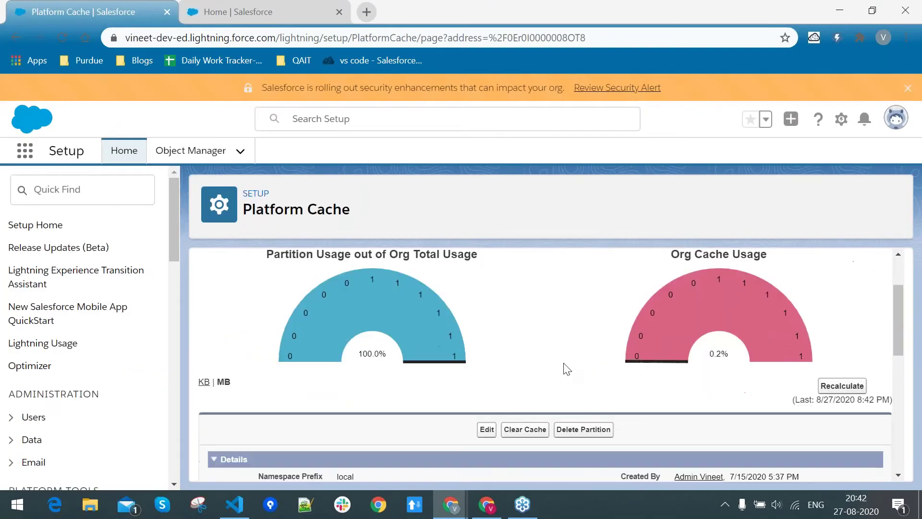
scroll(361, 330, up, 1)
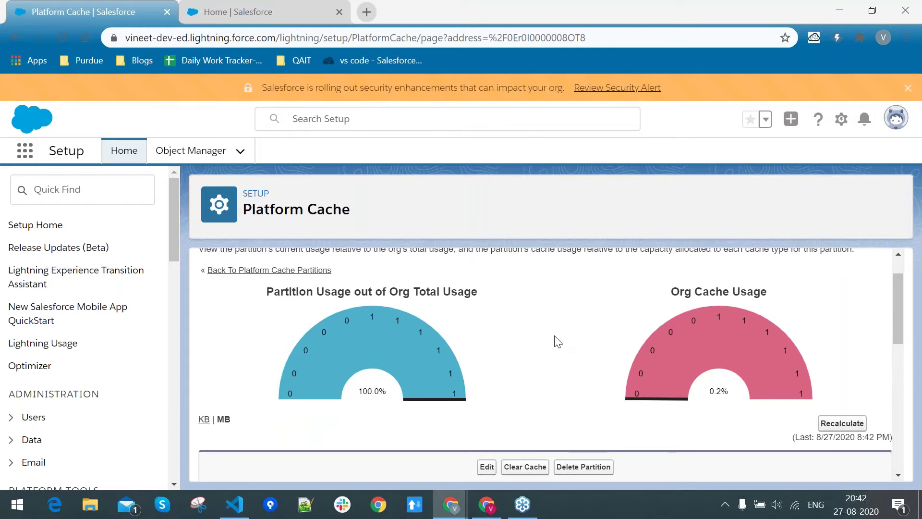
- Switch to the Developer Console, open the newest /aura log, and display its Stack Tree alongside the Execution Log
key(alt+Tab)
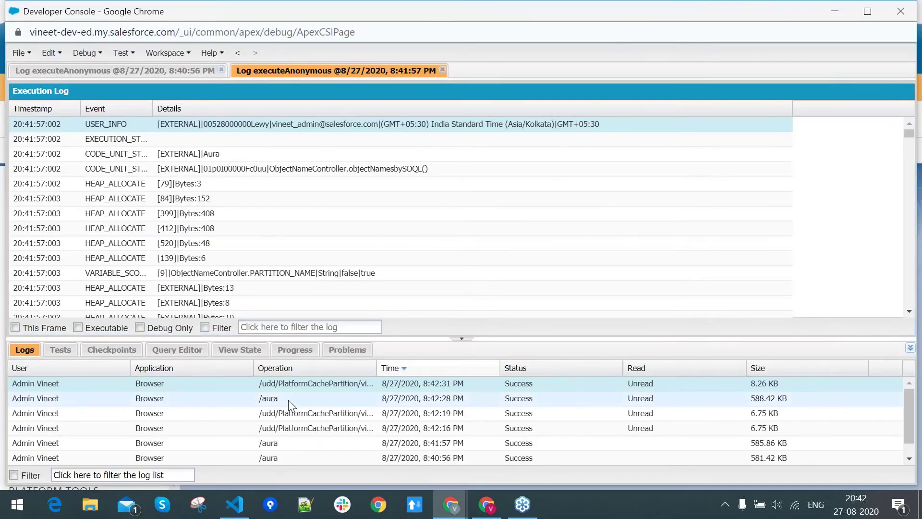
double_click(288, 399)
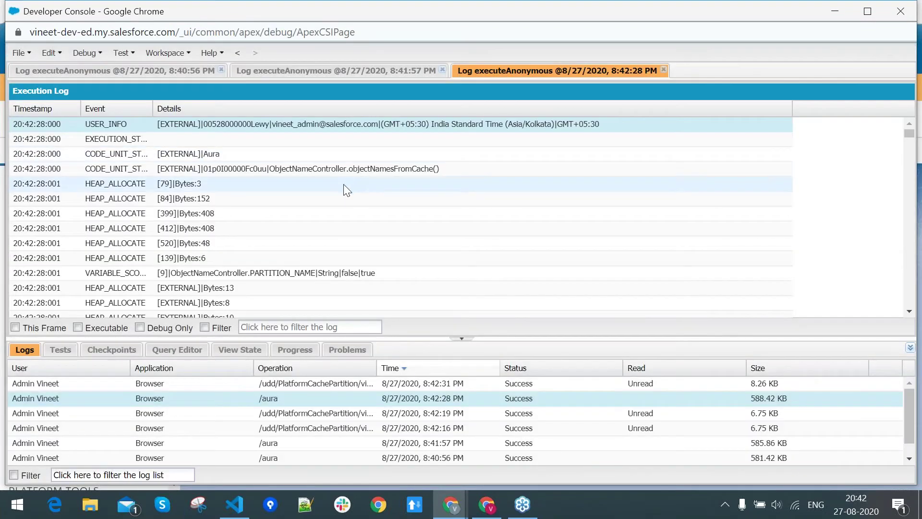
key(ctrl+p)
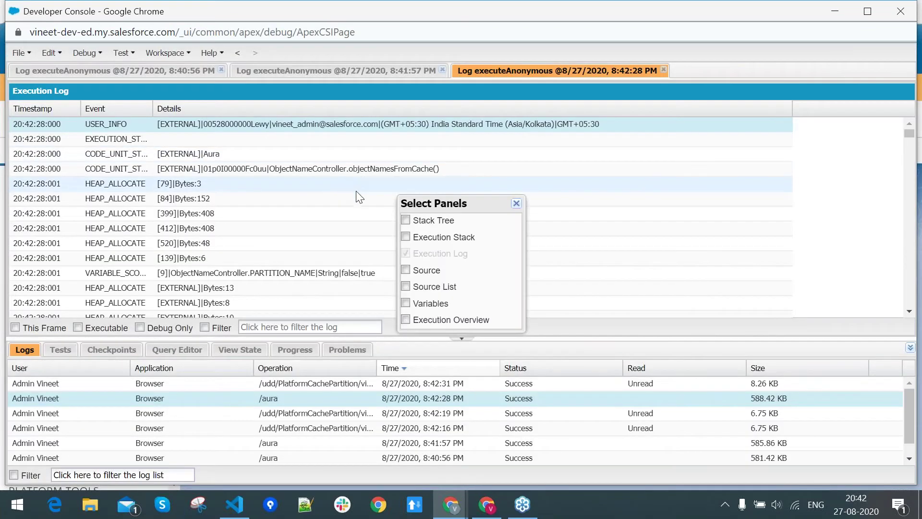
click(406, 220)
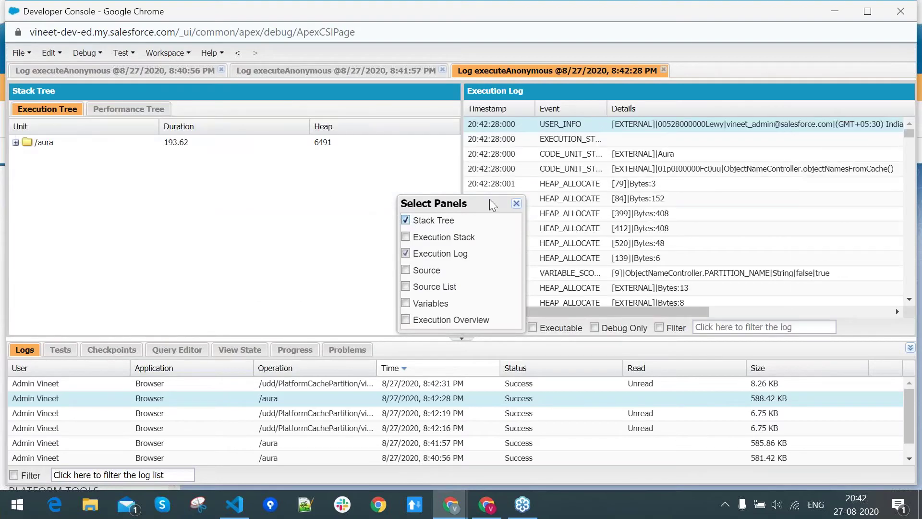
click(516, 203)
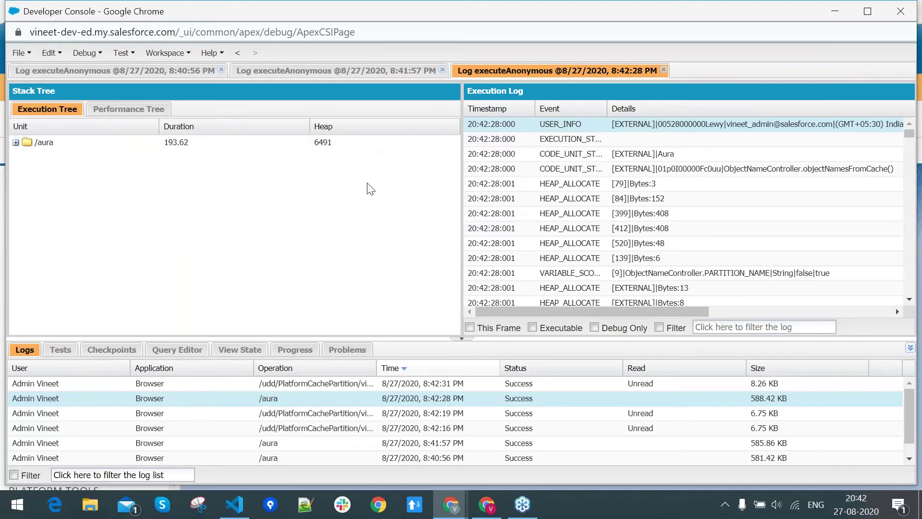
- Return to the Sales home page in Chrome and reload it to generate another component request
key(alt+Tab)
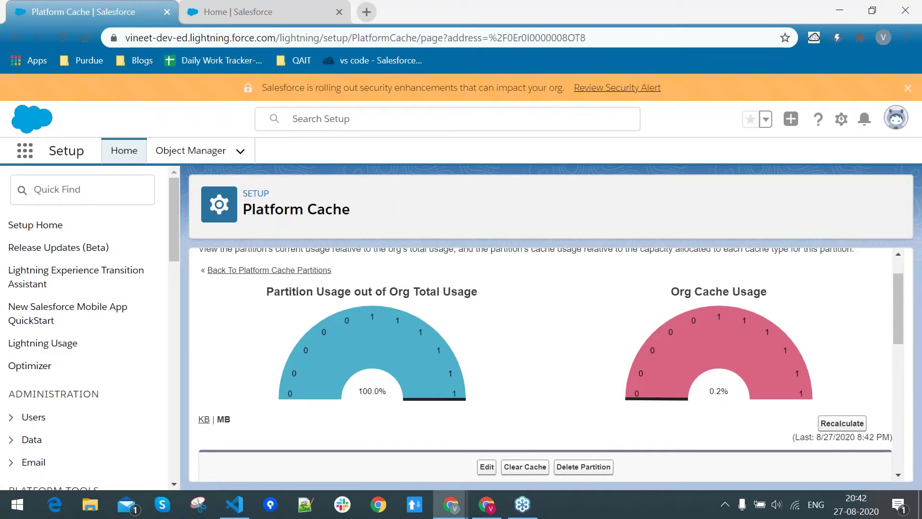
click(283, 13)
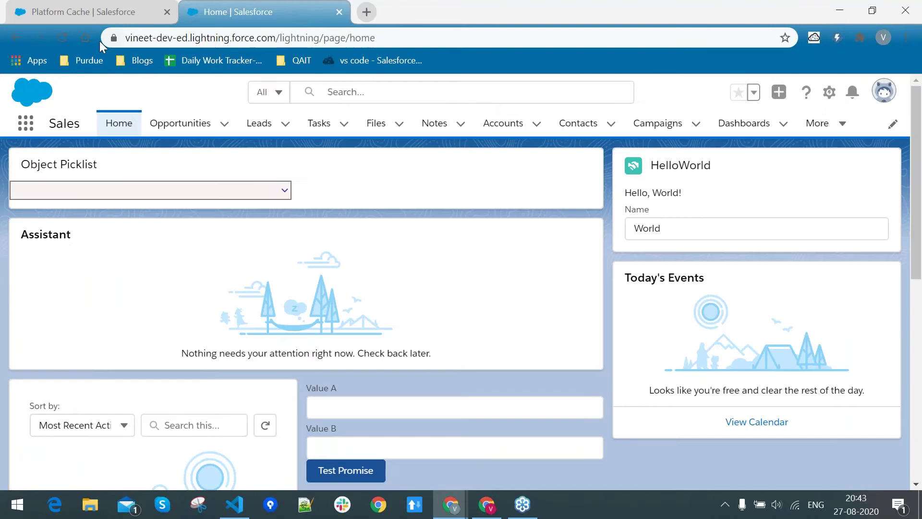
click(65, 41)
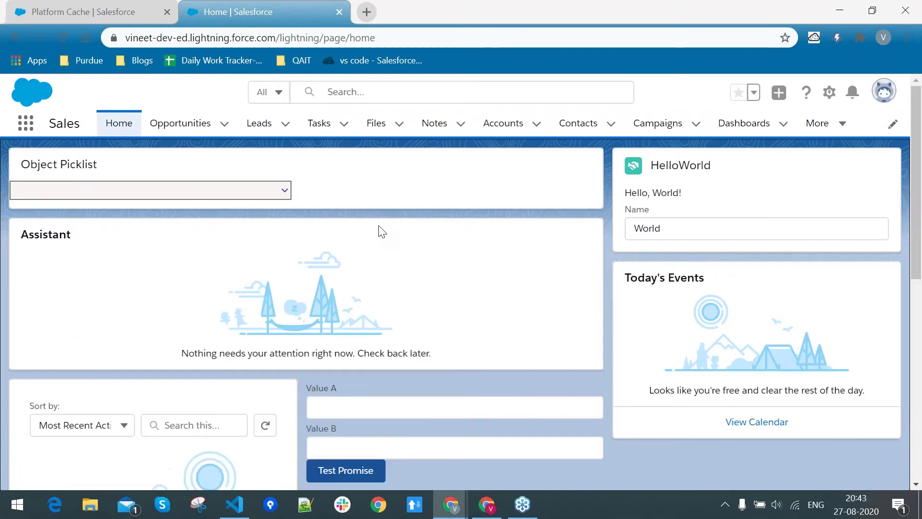
- Switch to the Developer Console, open the 8:43:11 PM /aura log, and display its Stack Tree to examine duration and heap
key(alt+Tab)
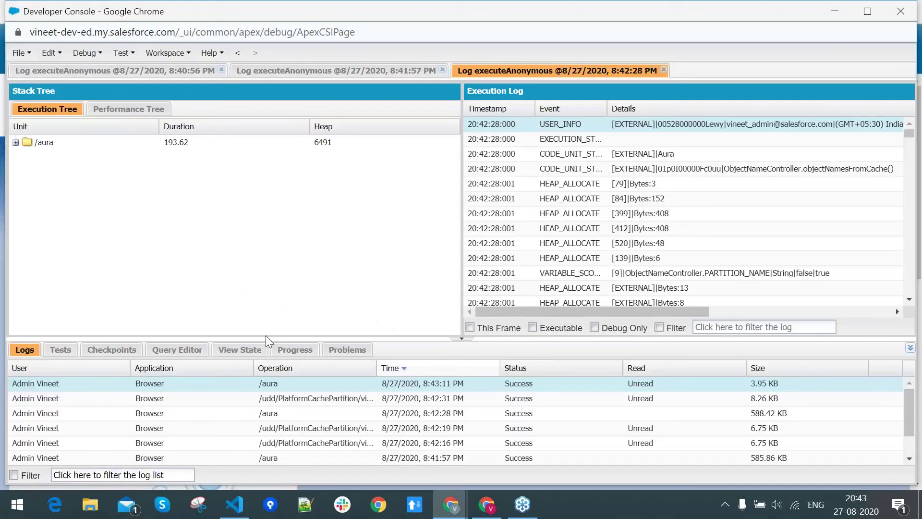
double_click(278, 386)
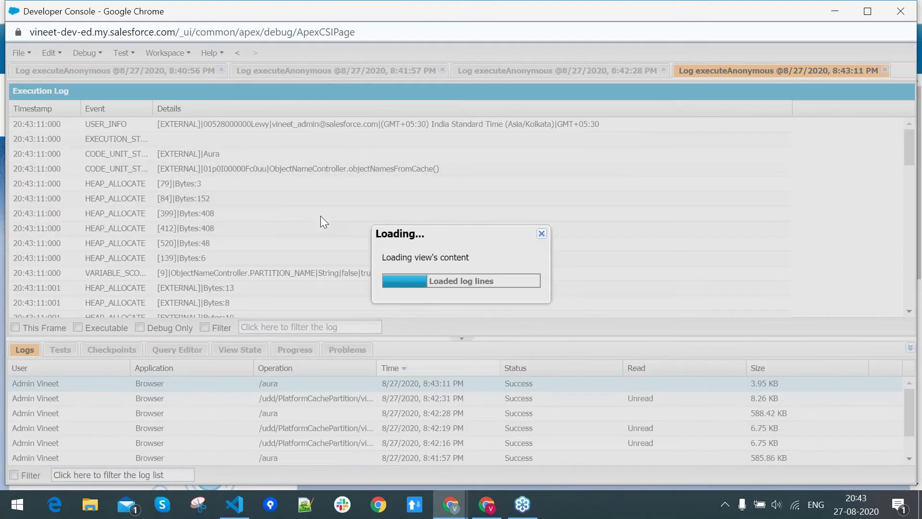
key(ctrl+p)
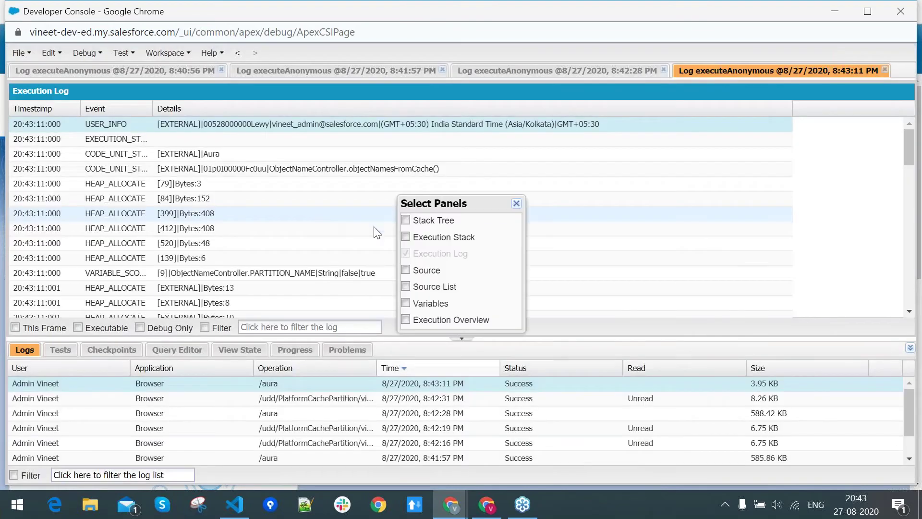
click(405, 220)
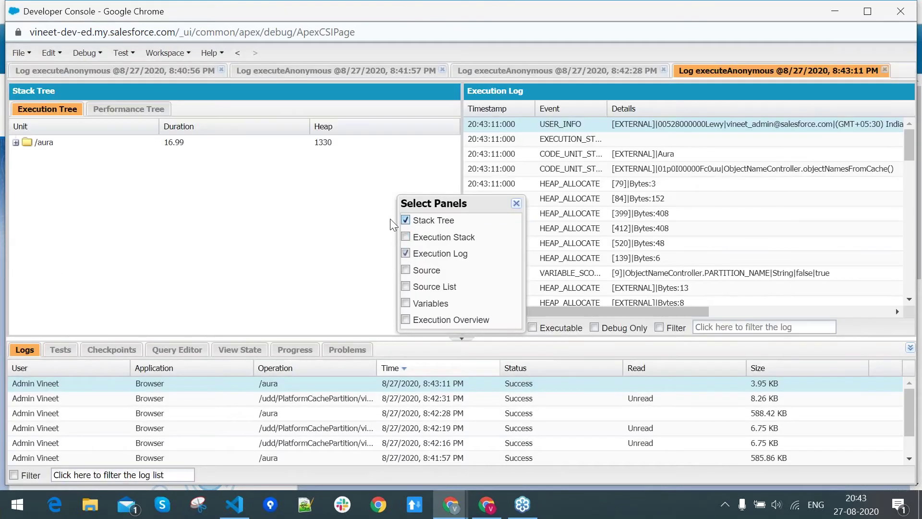
click(516, 204)
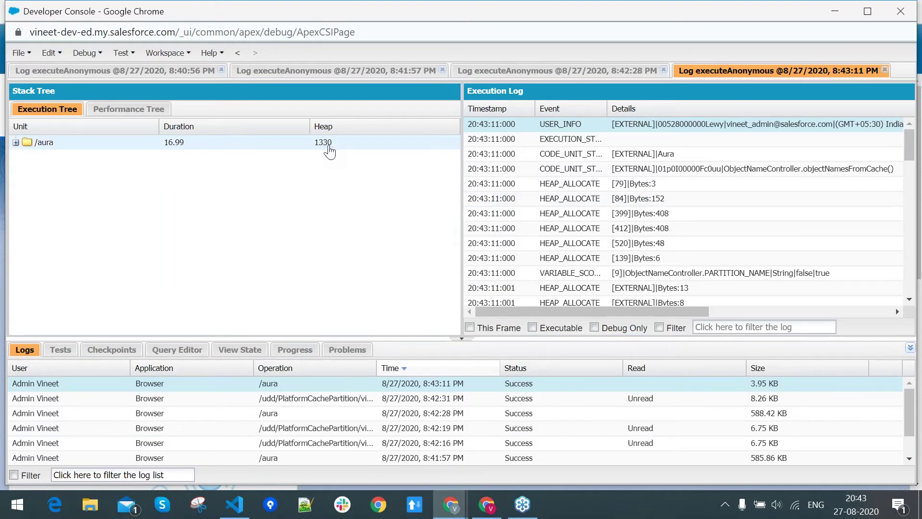
- Compare the execution trees of the 8:42:28 PM, 8:40:56 PM and 8:43:11 PM logs, and switch to the Platform Cache.pptx presentation
click(528, 76)
click(175, 75)
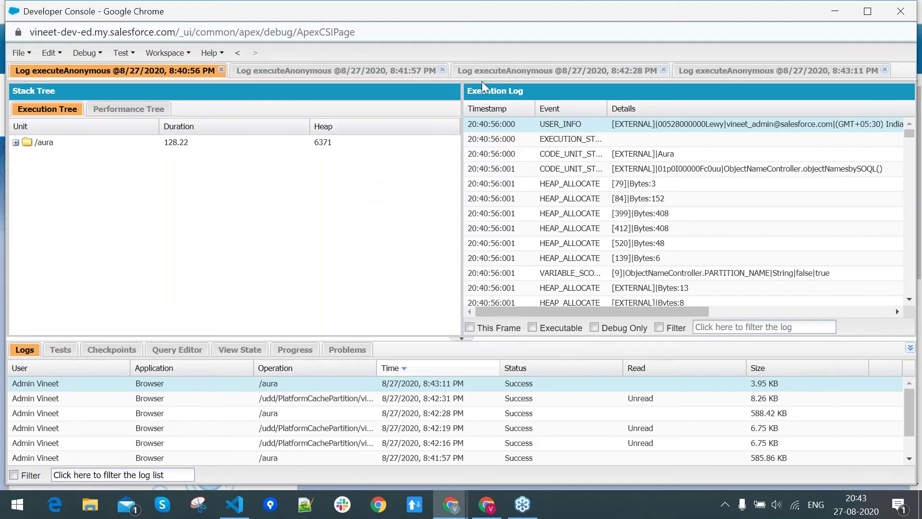
key(alt+Tab)
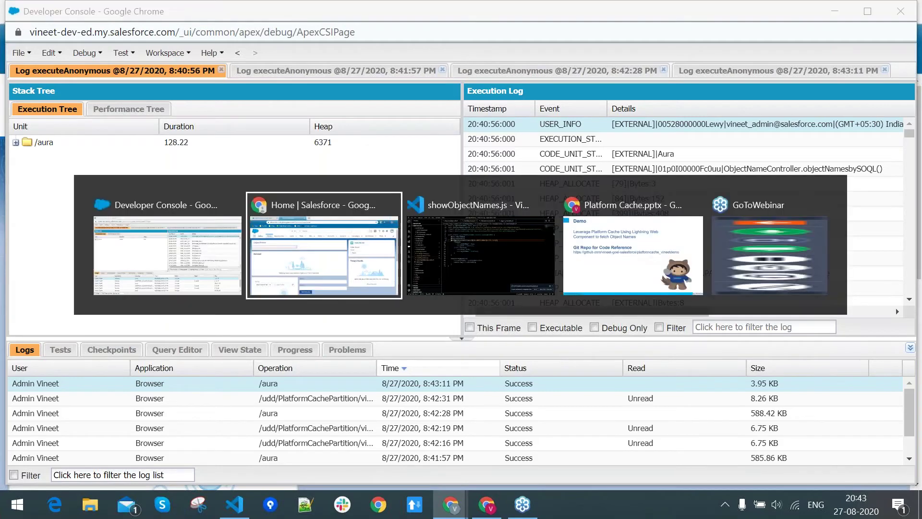
key(alt+Tab)
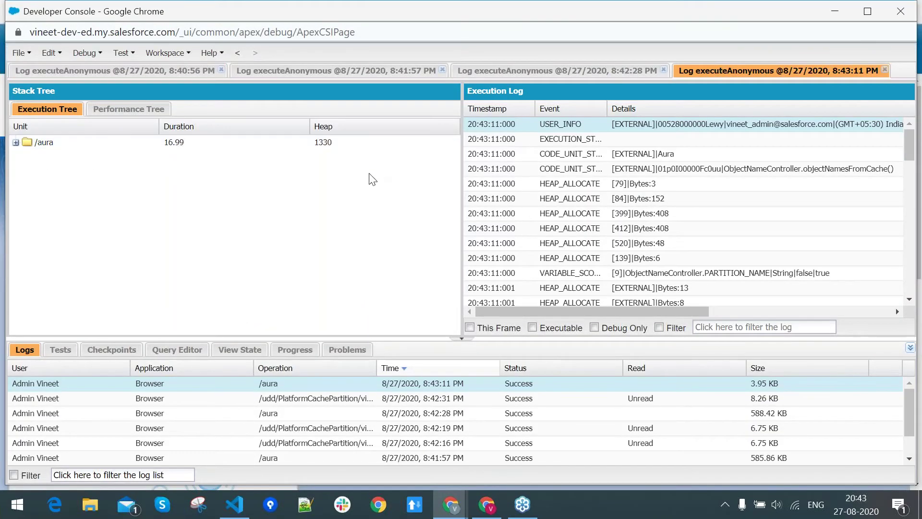
key(alt+Tab)
key(alt+Tab)
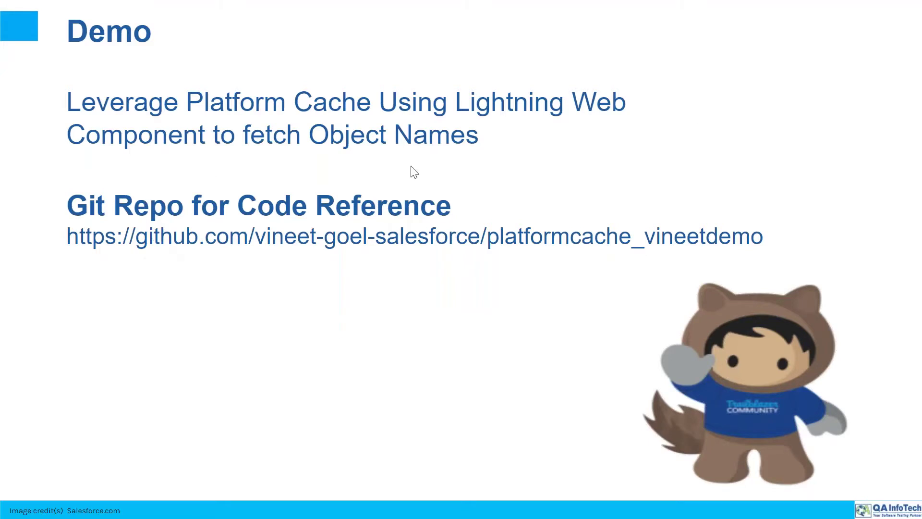